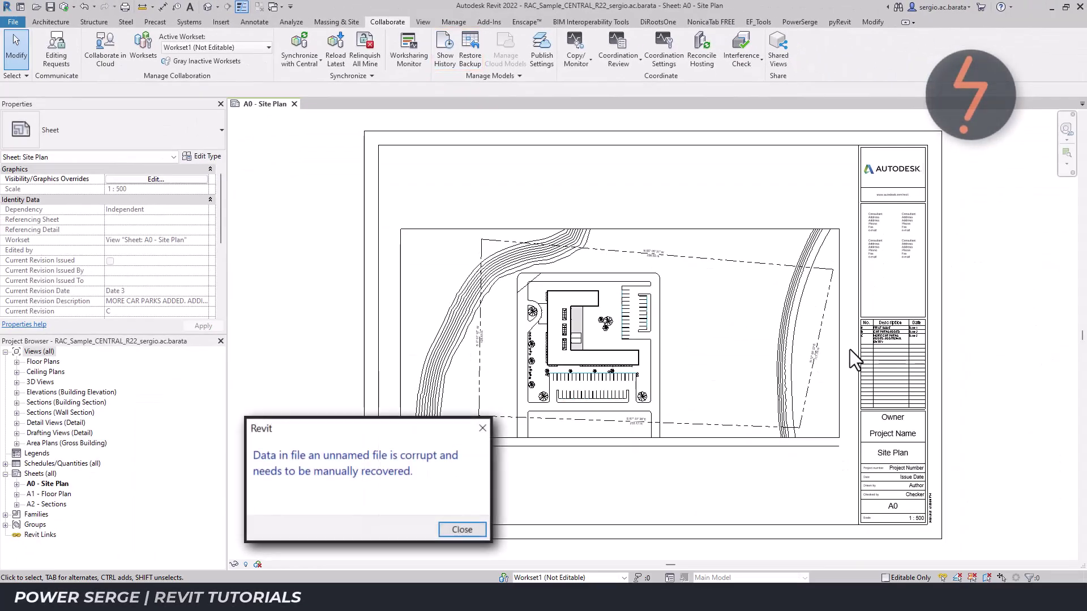
- Zoom the A0 - Site Plan sheet onto its revision schedule listing revisions A, B and C
{"action": "right_click", "coordinate": [850, 349]}
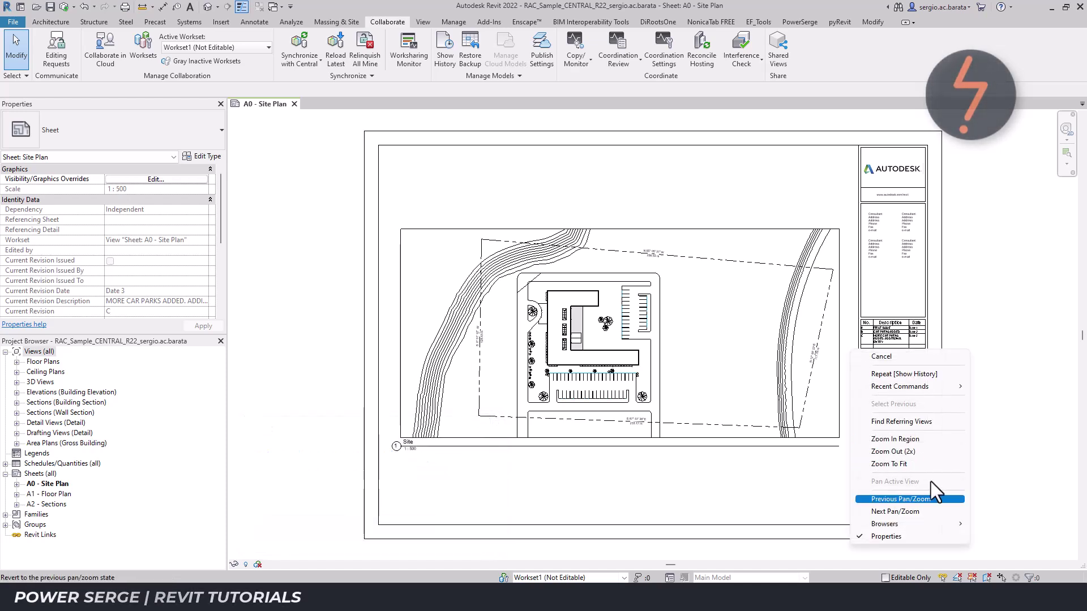
{"action": "left_click", "coordinate": [951, 512]}
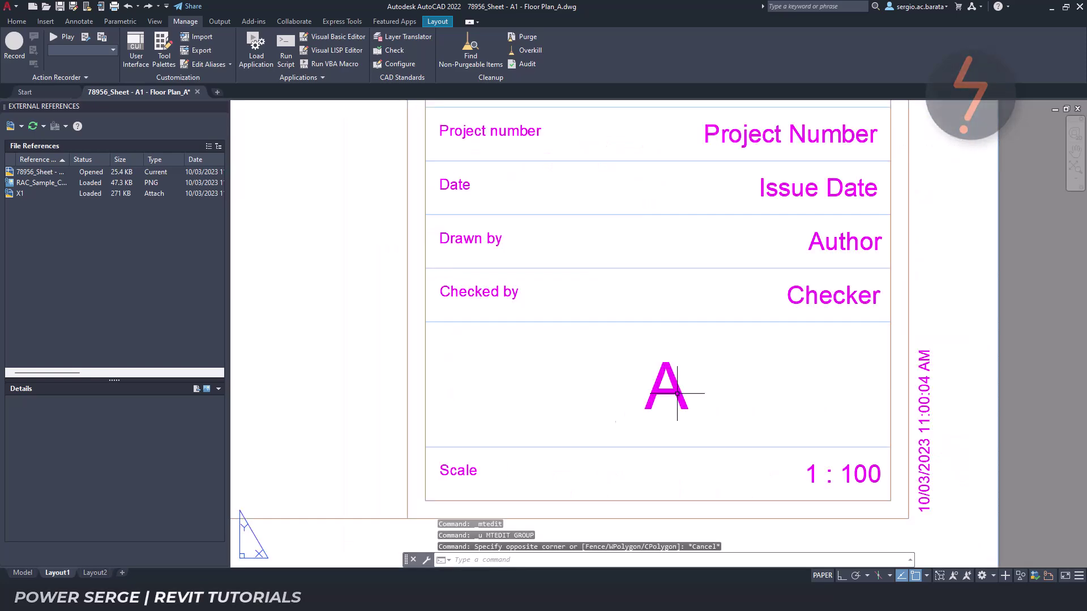
- Change the title block revision letter from A to B and zoom out to the whole sheet
{"action": "double_click", "coordinate": [677, 393]}
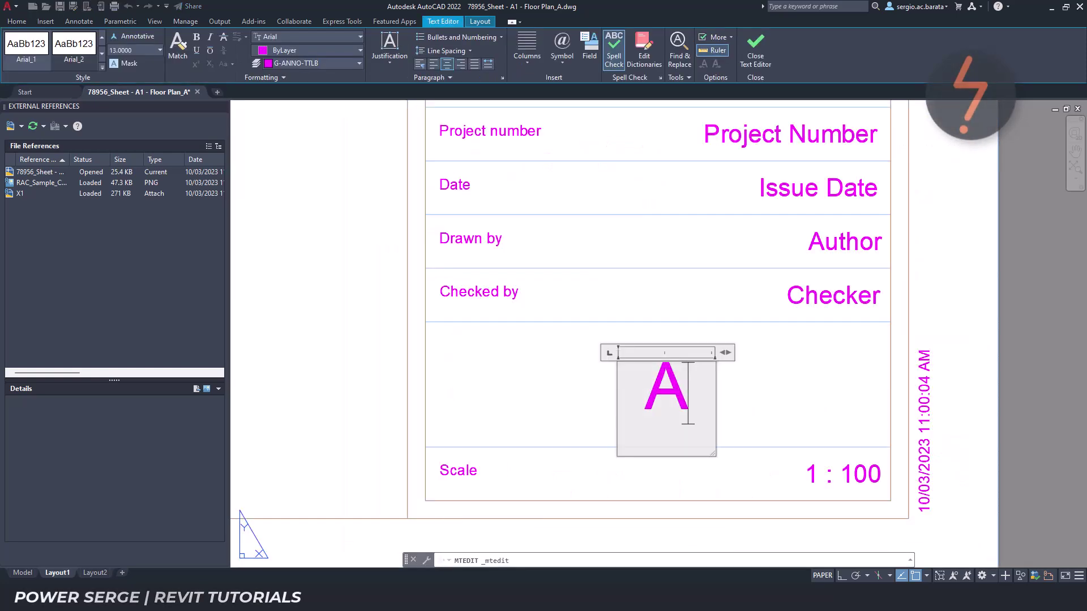
{"action": "key", "text": "BackSpace"}
{"action": "type", "text": "B"}
{"action": "left_click", "coordinate": [735, 386]}
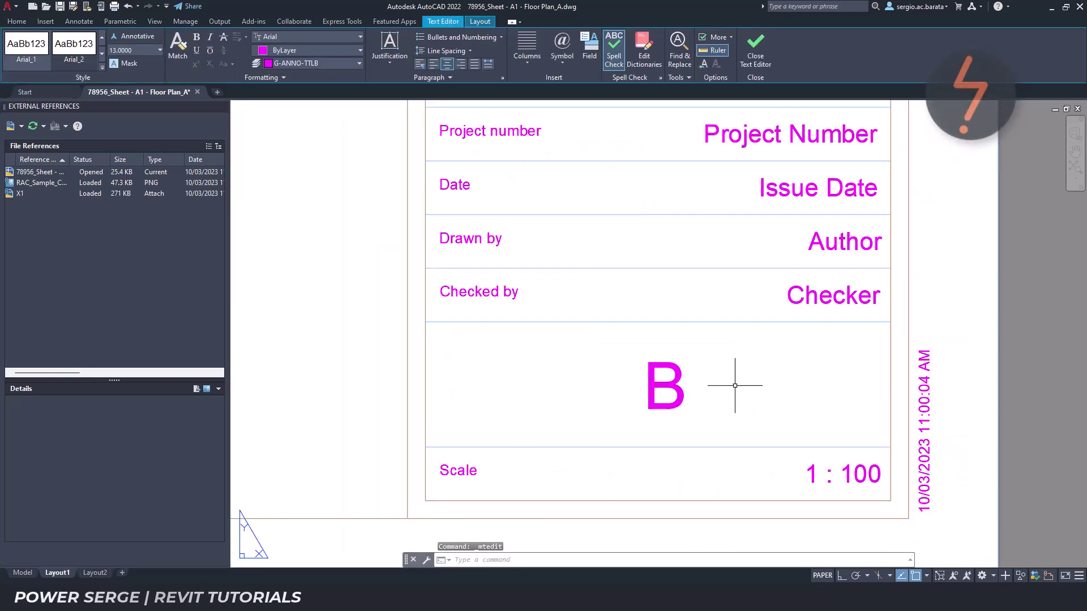
{"action": "middle_click", "coordinate": [735, 386]}
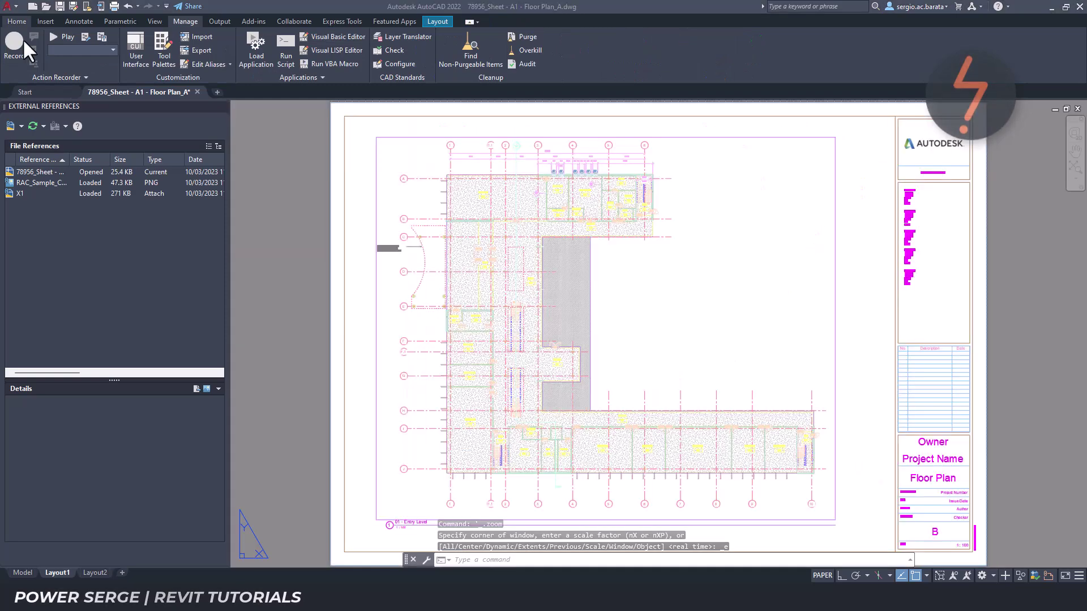
- Save the drawing as a copy named 78956_Sheet - A1 - Floor Plan_B
{"action": "left_click", "coordinate": [15, 8]}
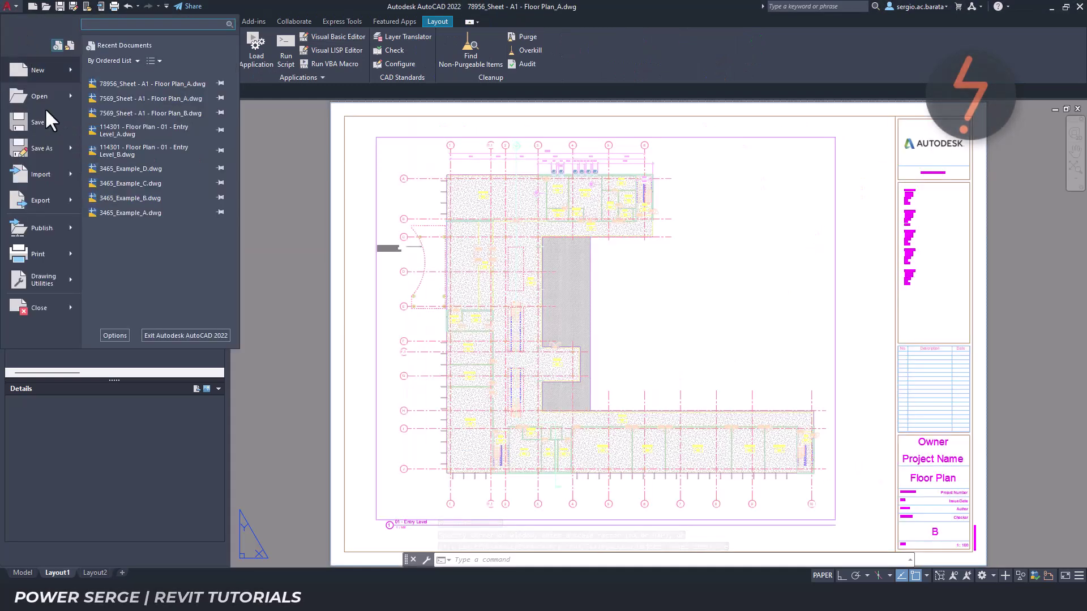
{"action": "left_click", "coordinate": [41, 148]}
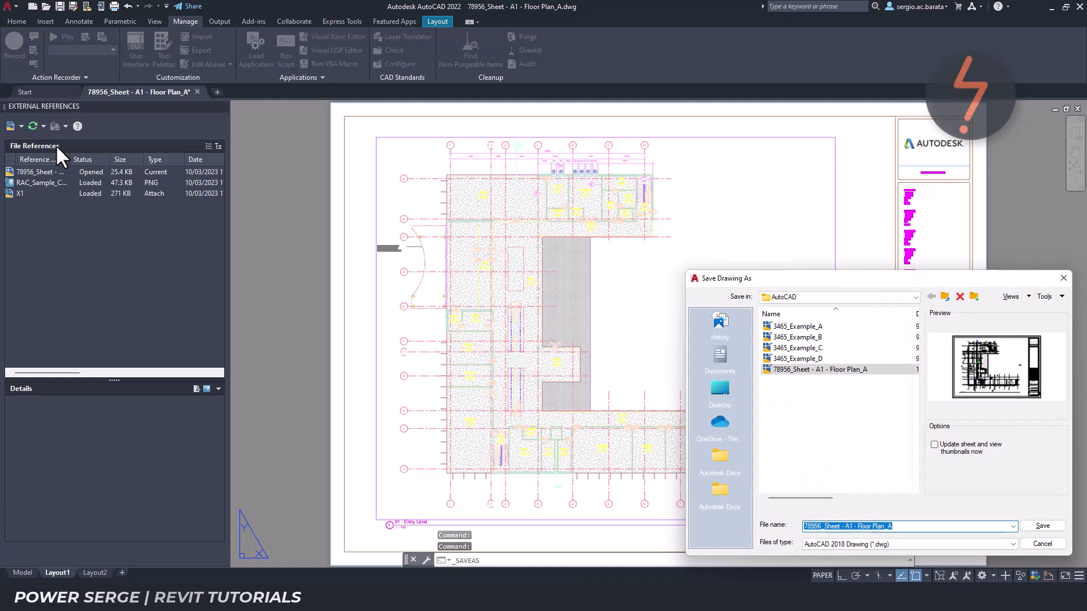
{"action": "left_click", "coordinate": [910, 528]}
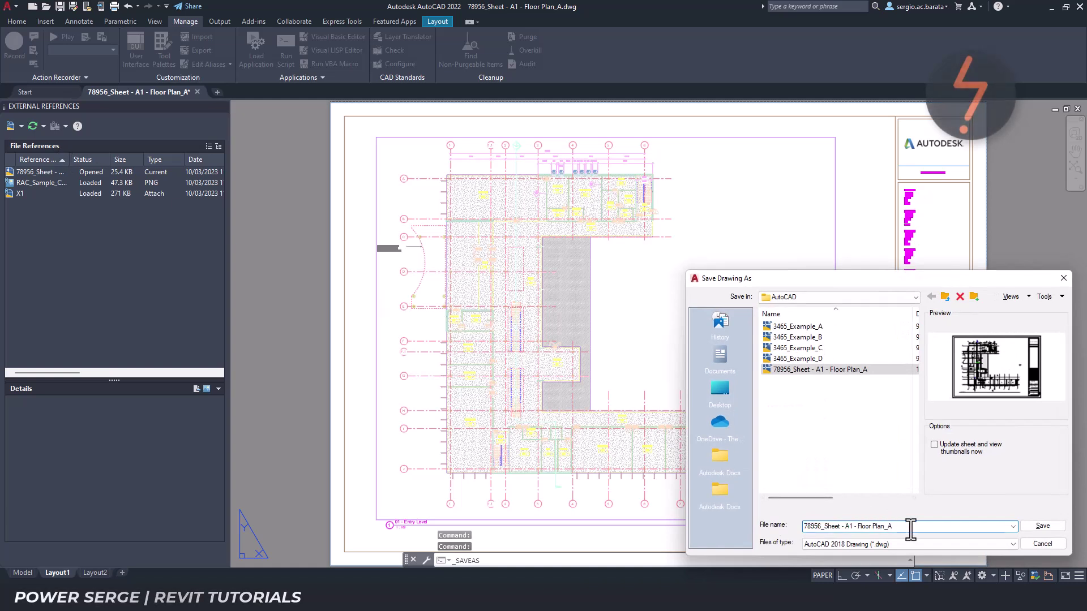
{"action": "key", "text": "BackSpace"}
{"action": "type", "text": "B"}
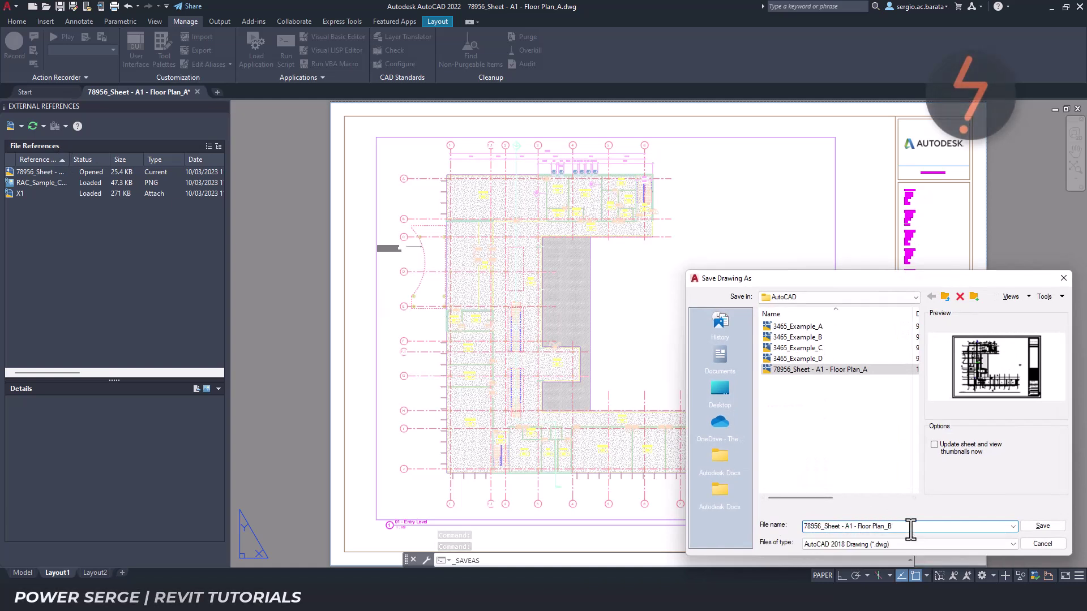
{"action": "left_click", "coordinate": [1052, 528]}
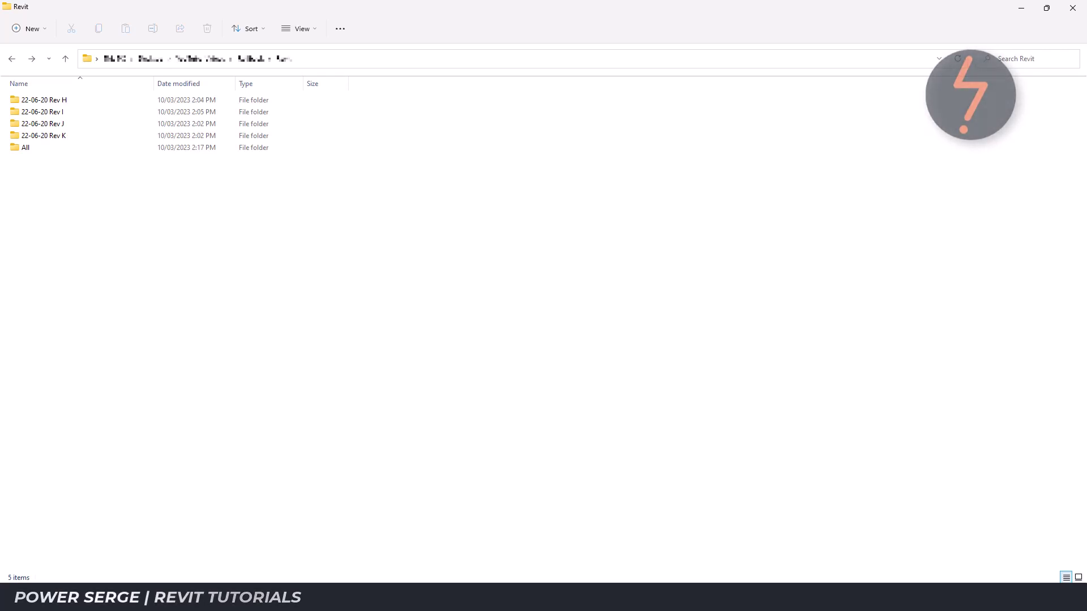
- Browse the Revit folder, checking Rev H and the All folder, then open 22-06-20 Rev I
{"action": "left_click", "coordinate": [25, 147]}
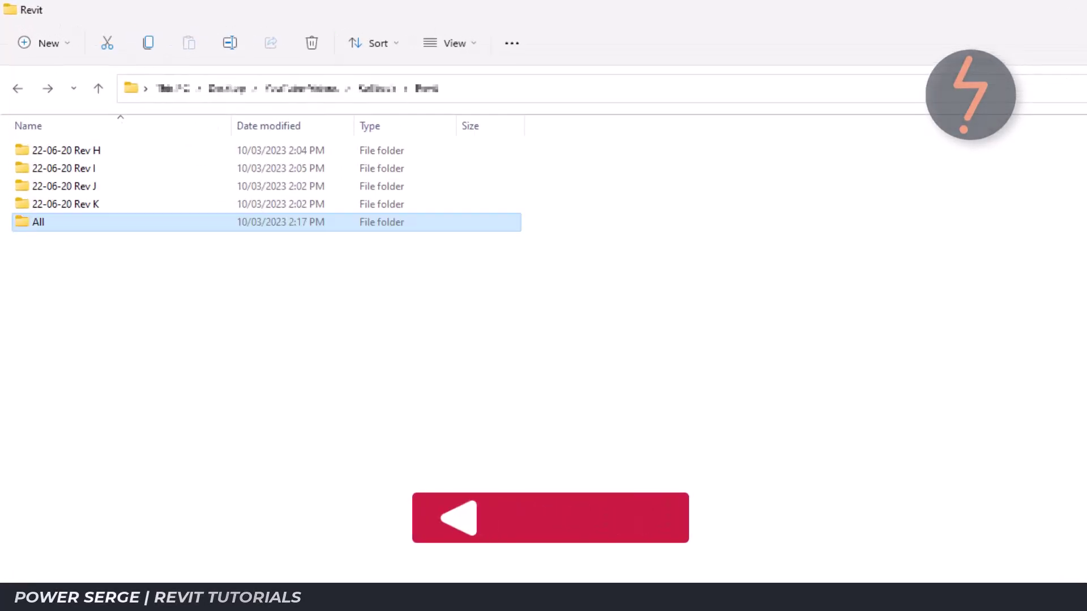
{"action": "key", "text": "Up"}
{"action": "key", "text": "Up"}
{"action": "key", "text": "Up"}
{"action": "key", "text": "Up"}
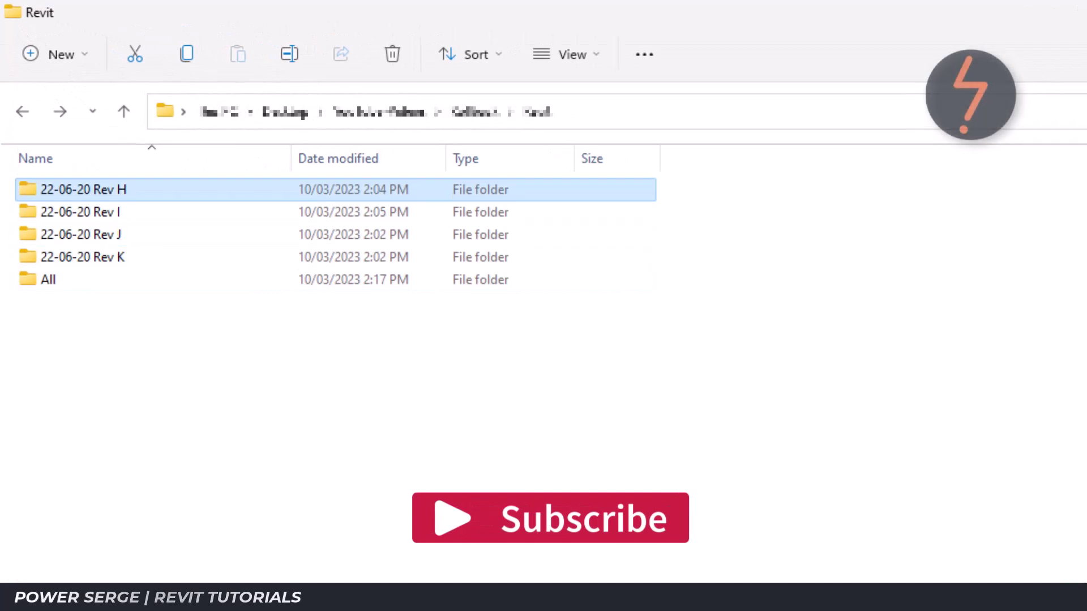
{"action": "key", "text": "Return"}
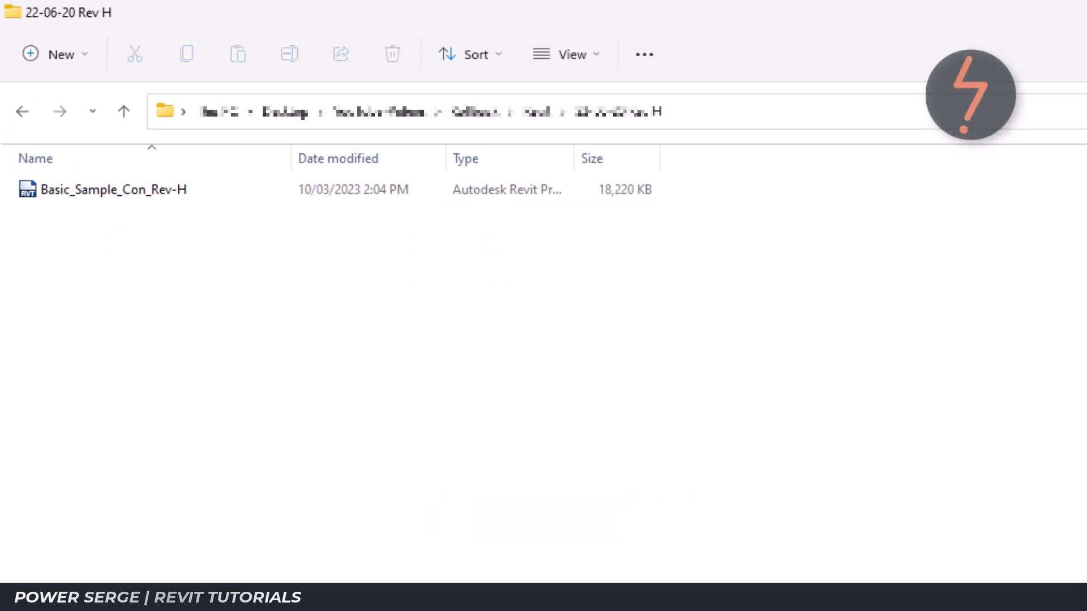
{"action": "key", "text": "BackSpace"}
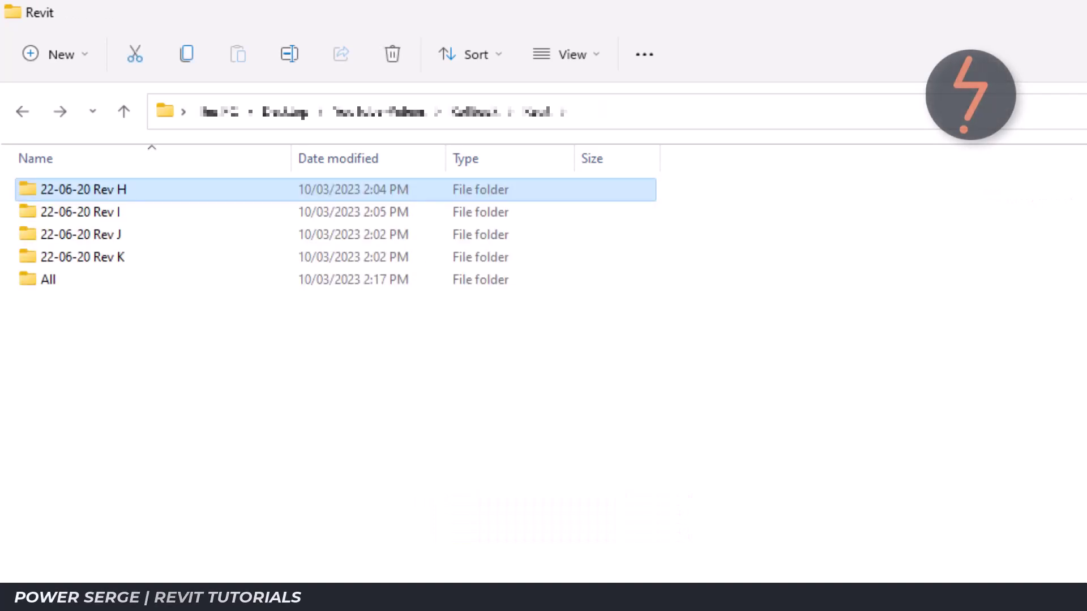
{"action": "key", "text": "Down"}
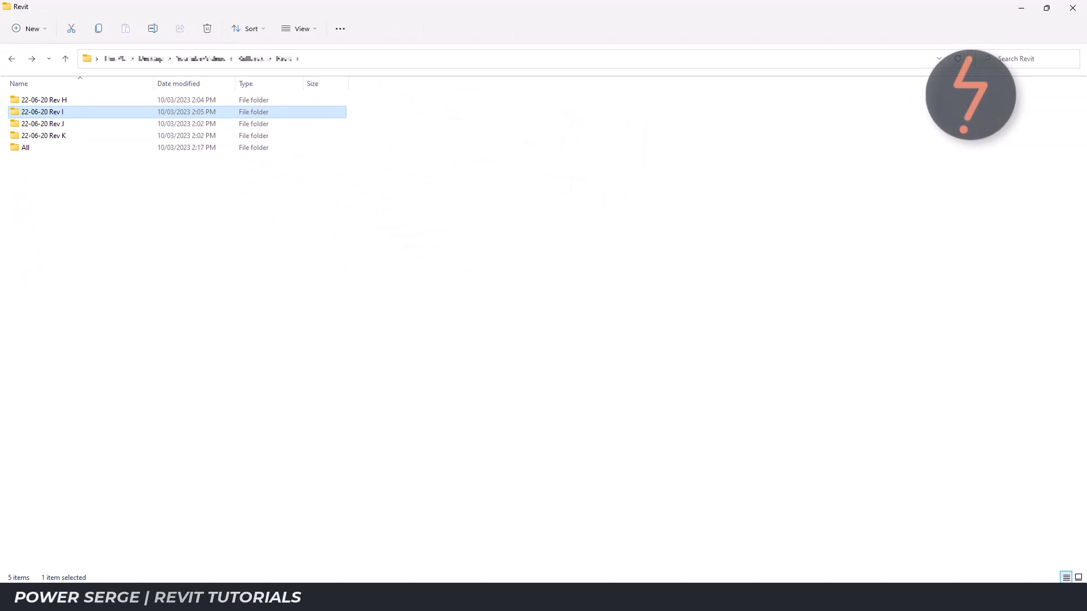
{"action": "key", "text": "Down"}
{"action": "key", "text": "Down"}
{"action": "key", "text": "Down"}
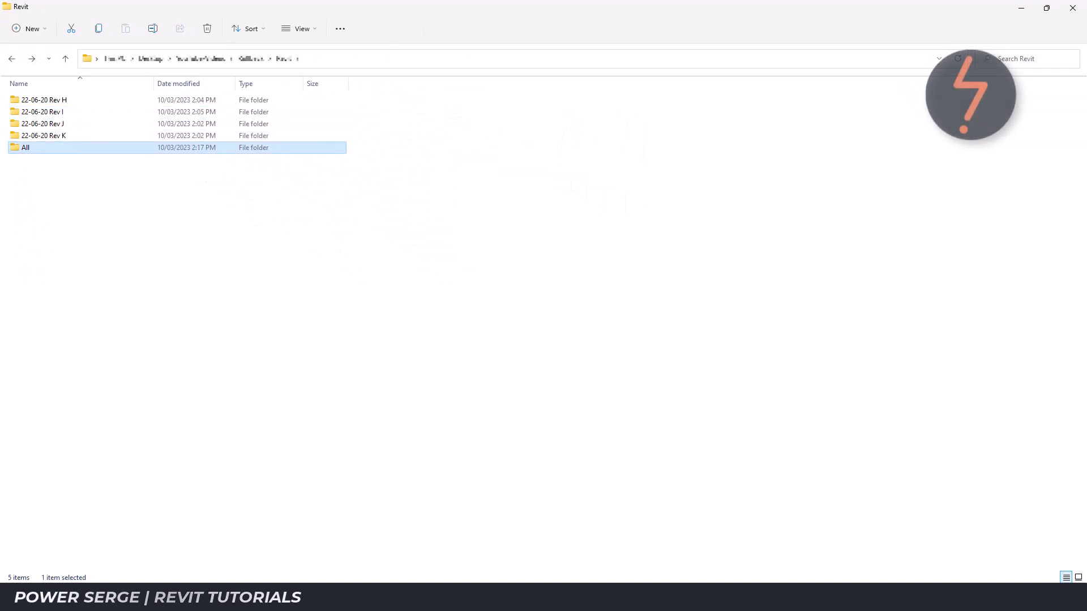
{"action": "key", "text": "alt+Return"}
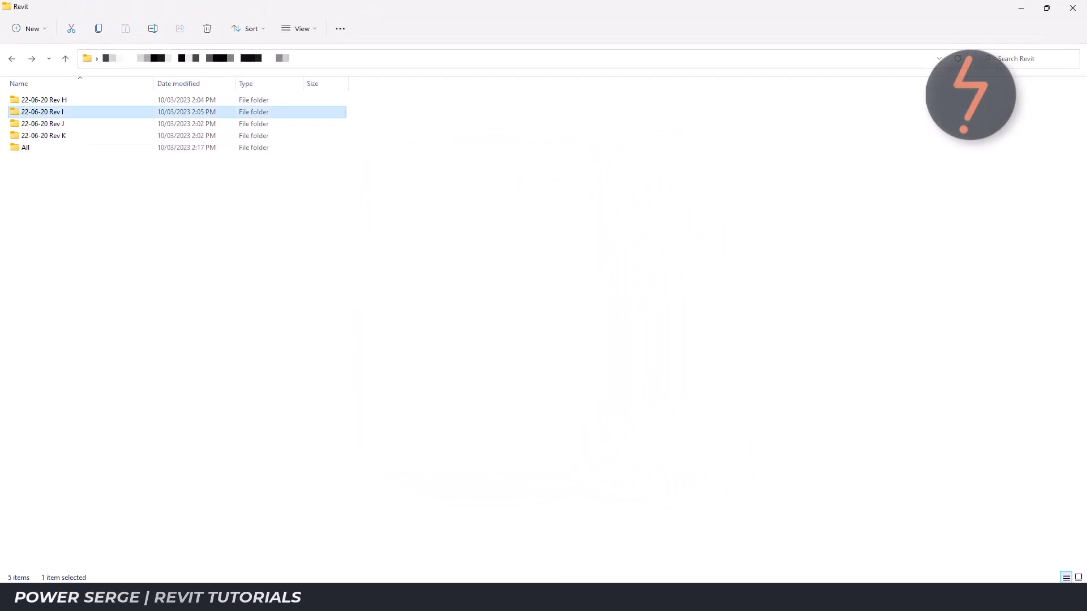
{"action": "key", "text": "Return"}
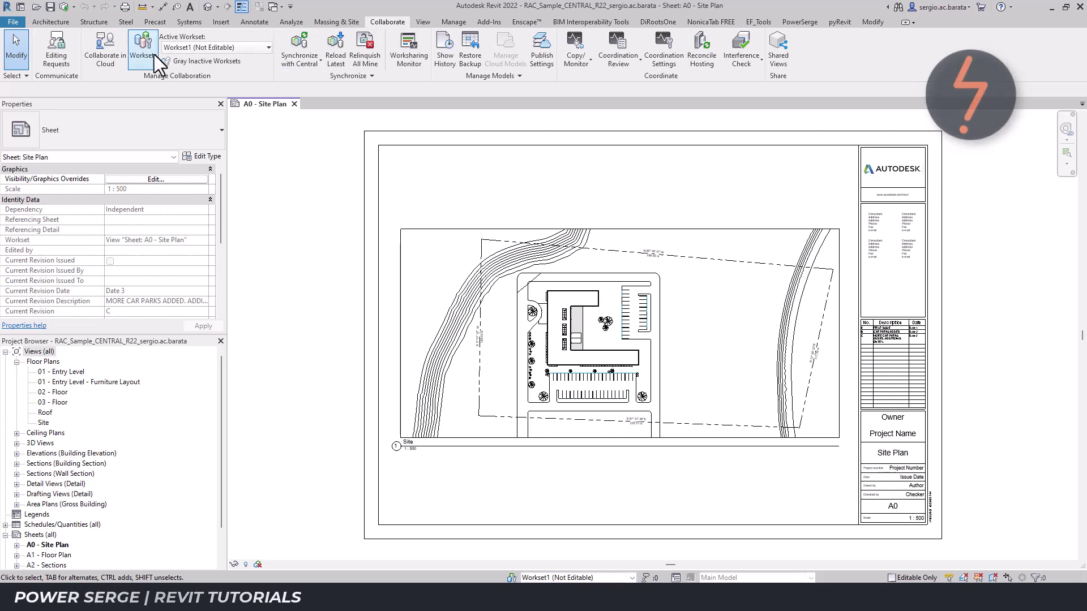
{"action": "left_click", "coordinate": [447, 68]}
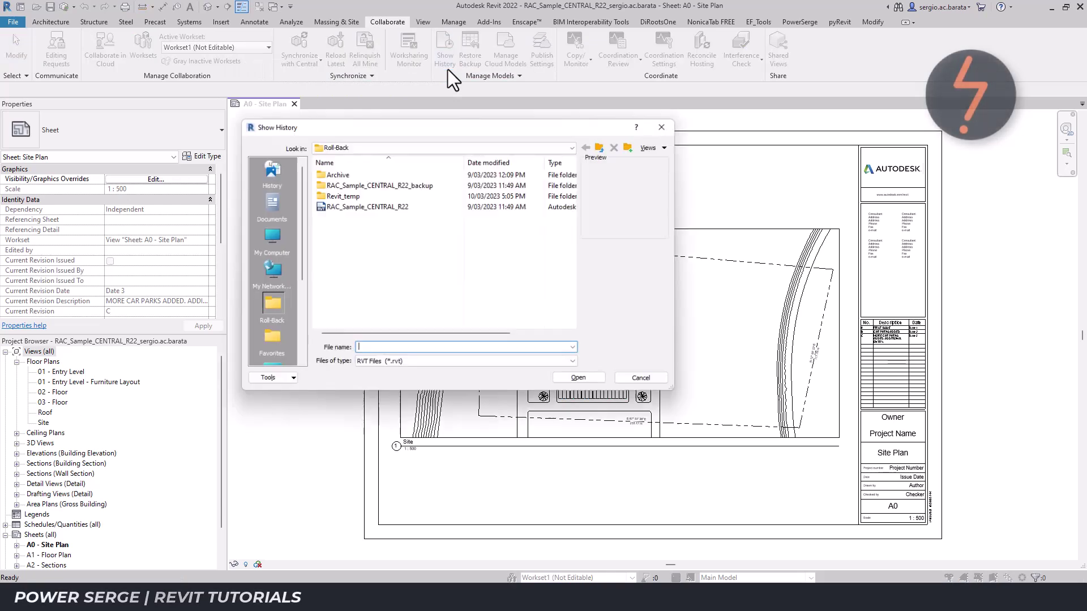
{"action": "left_click", "coordinate": [403, 212]}
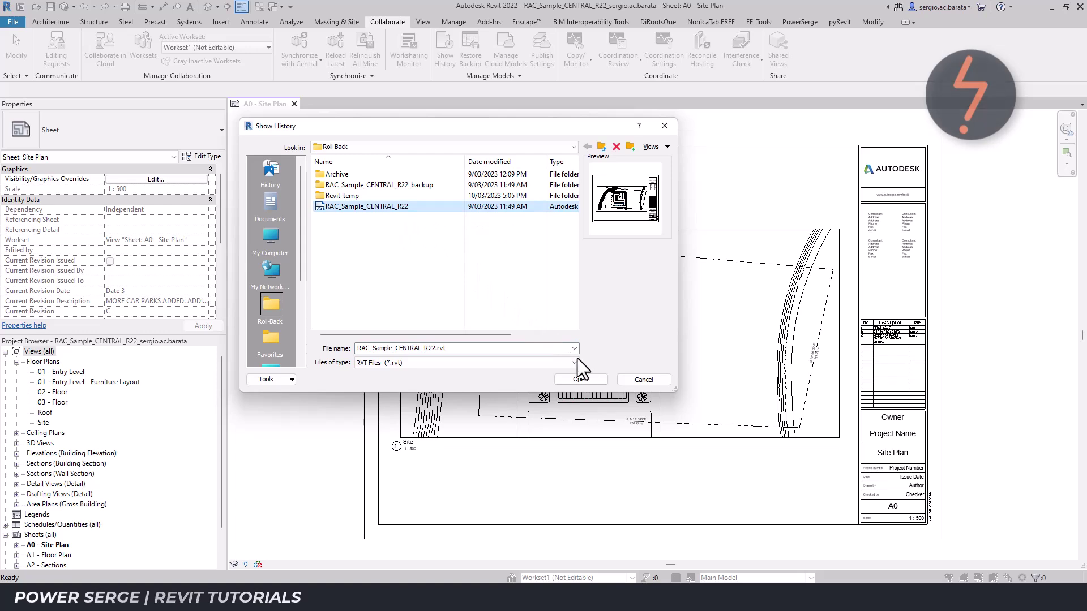
{"action": "left_click", "coordinate": [598, 377]}
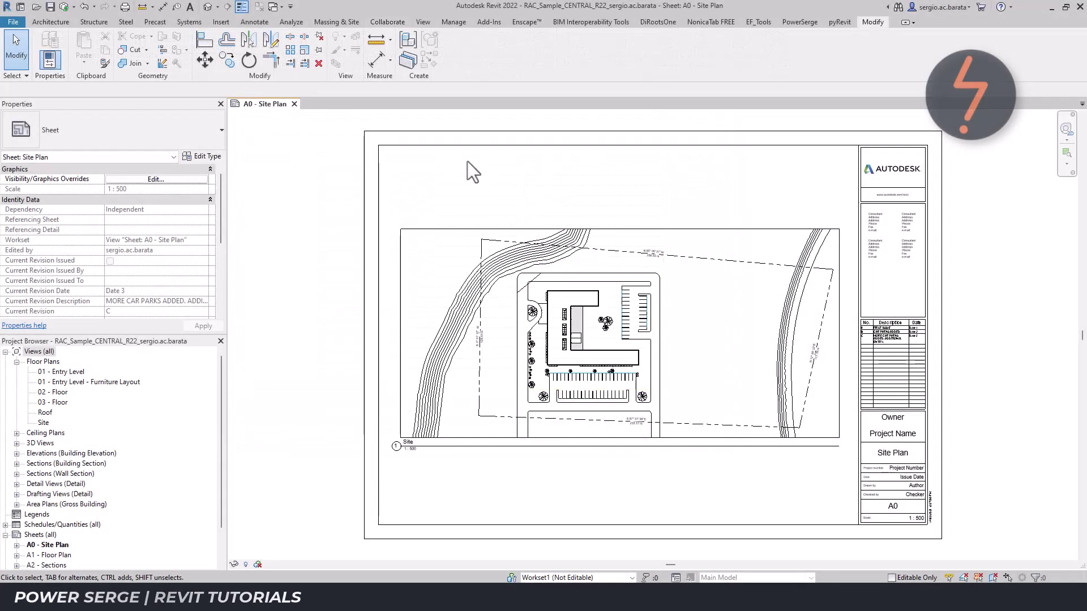
- Synchronize with Central, entering the comment 'Add commen' for the changes
{"action": "left_click", "coordinate": [62, 10]}
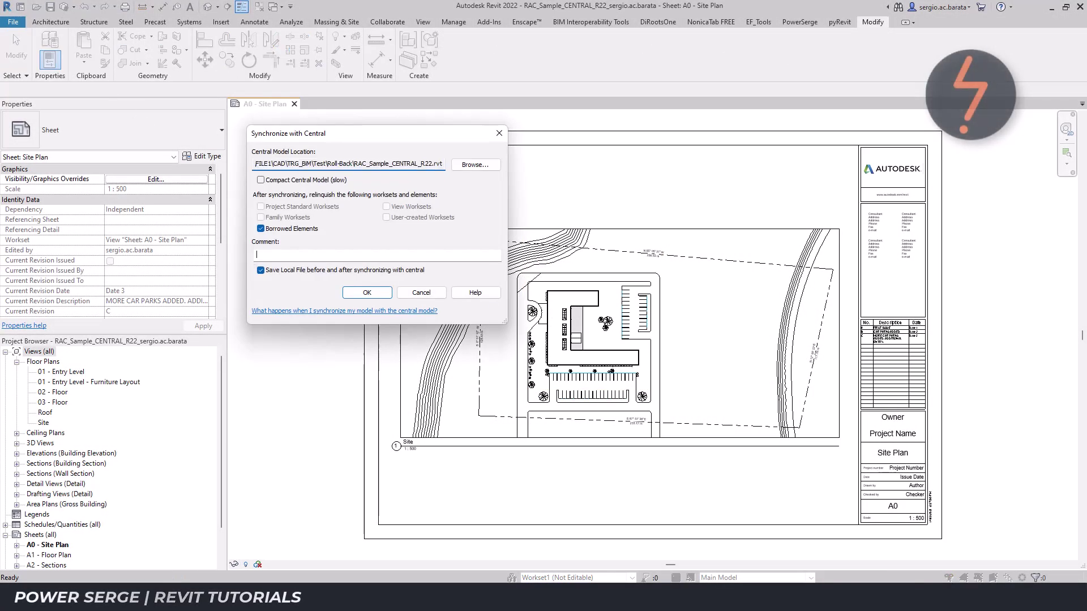
{"action": "type", "text": "Add commen"}
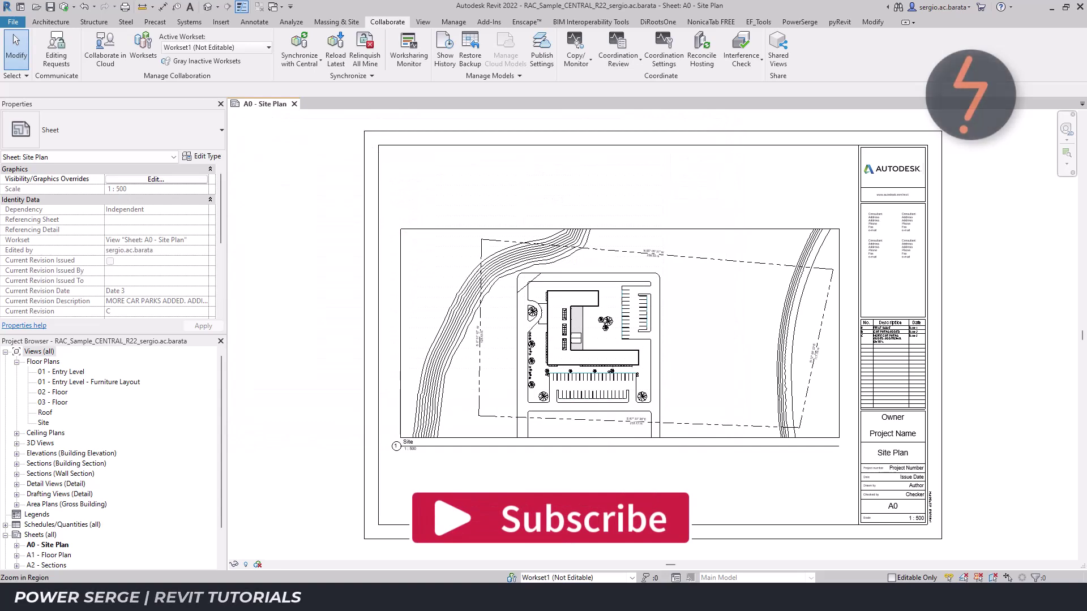
- Restore Backup from the Roll-Back folder's RAC_Sample_CENTRAL_R22_backup to list versions 11–20
{"action": "left_click", "coordinate": [469, 66]}
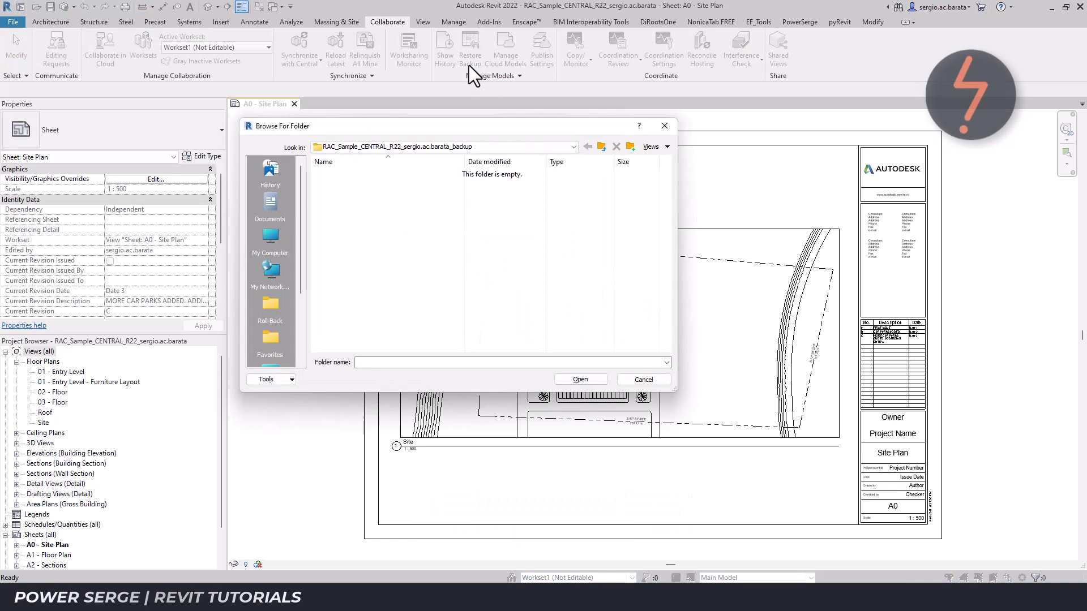
{"action": "left_click", "coordinate": [279, 314]}
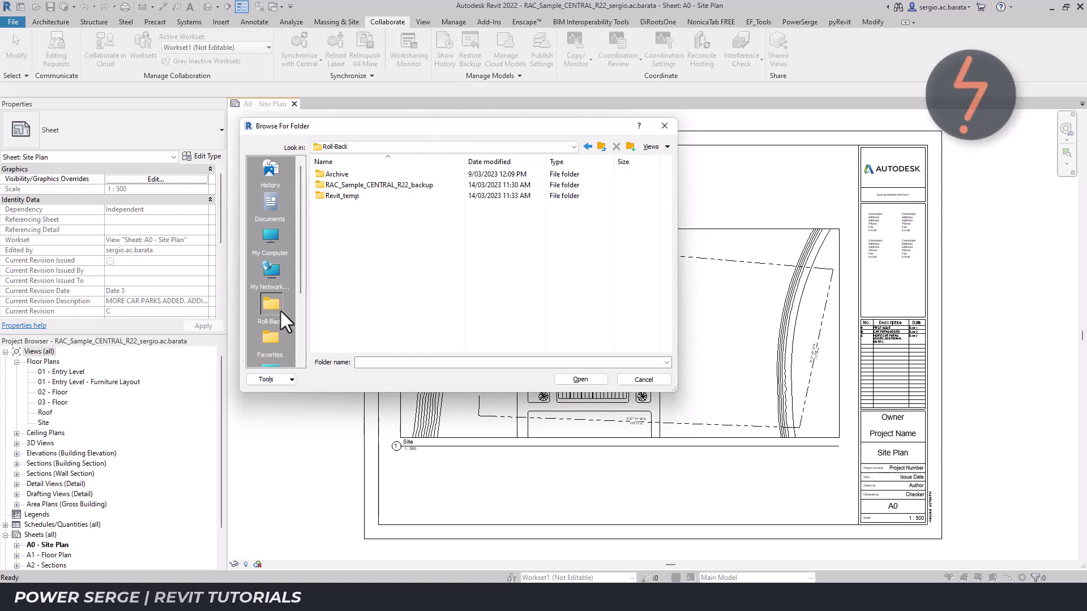
{"action": "left_click", "coordinate": [423, 185]}
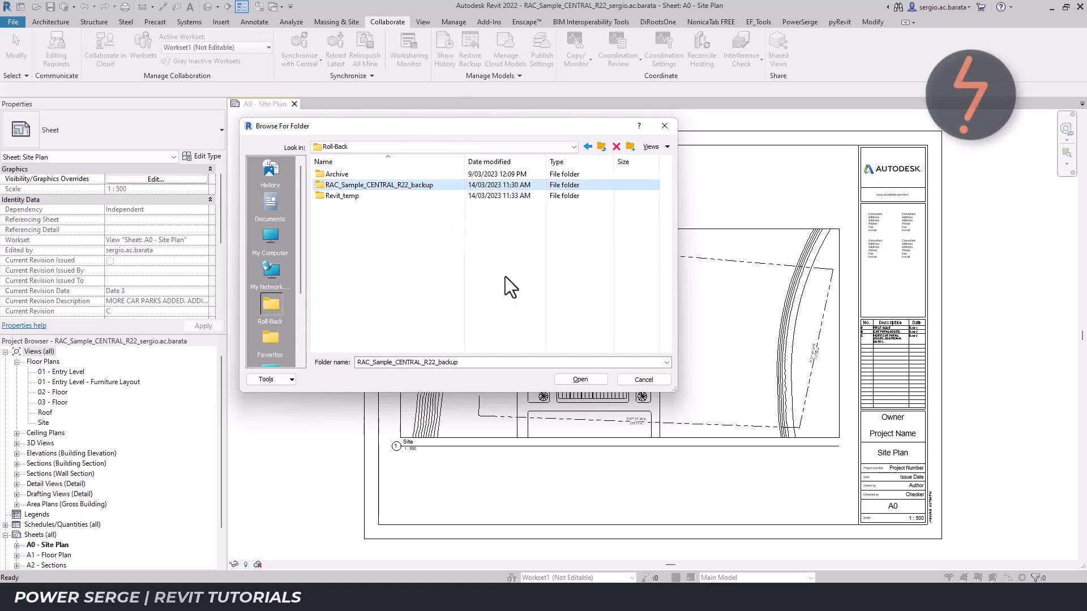
{"action": "left_click", "coordinate": [599, 379]}
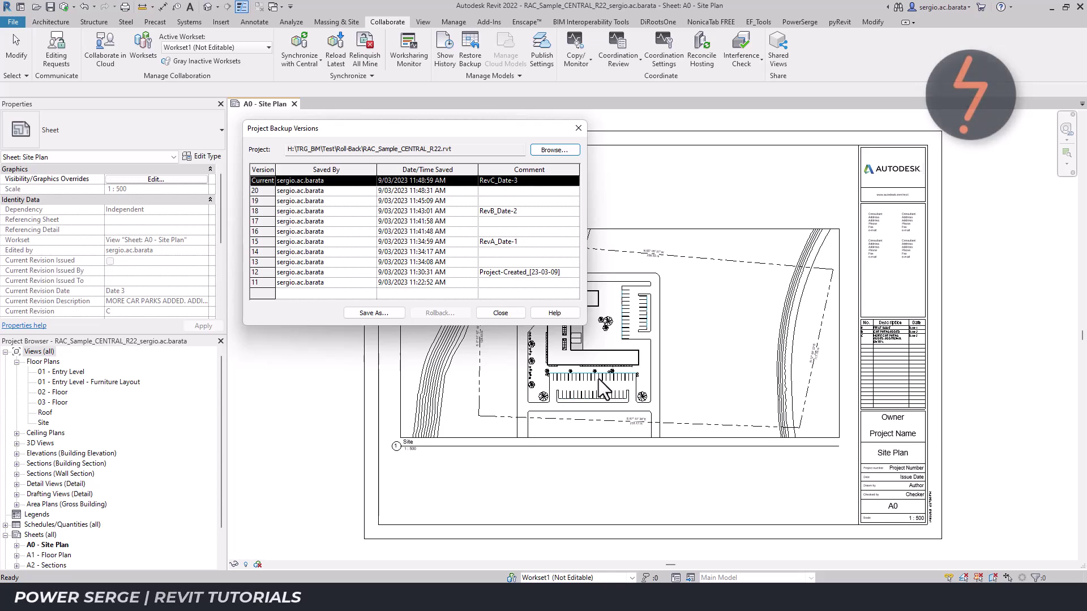
- Save backup version 18 (RevB_Date-2) into Roll-Back as RAC_Sample_CENTRAL_R22_RevB
{"action": "left_click", "coordinate": [458, 211]}
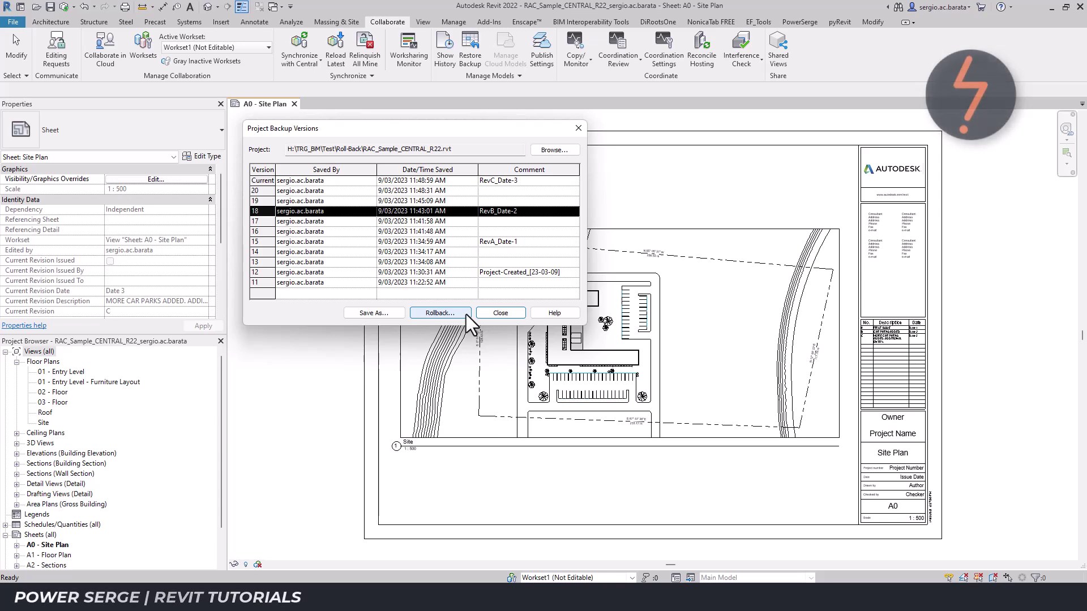
{"action": "left_click", "coordinate": [373, 313]}
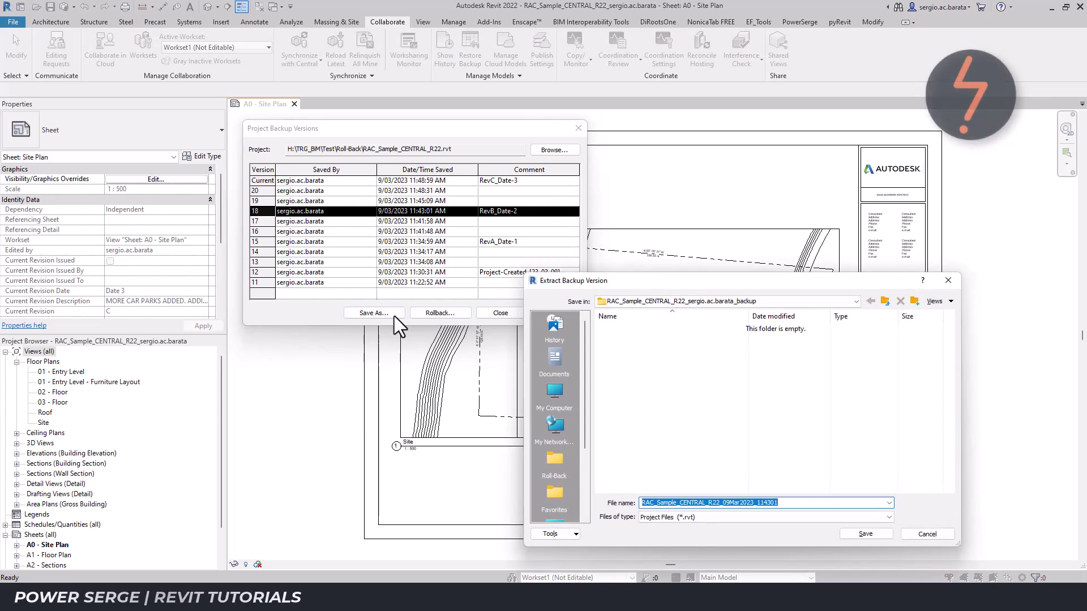
{"action": "left_click", "coordinate": [555, 466]}
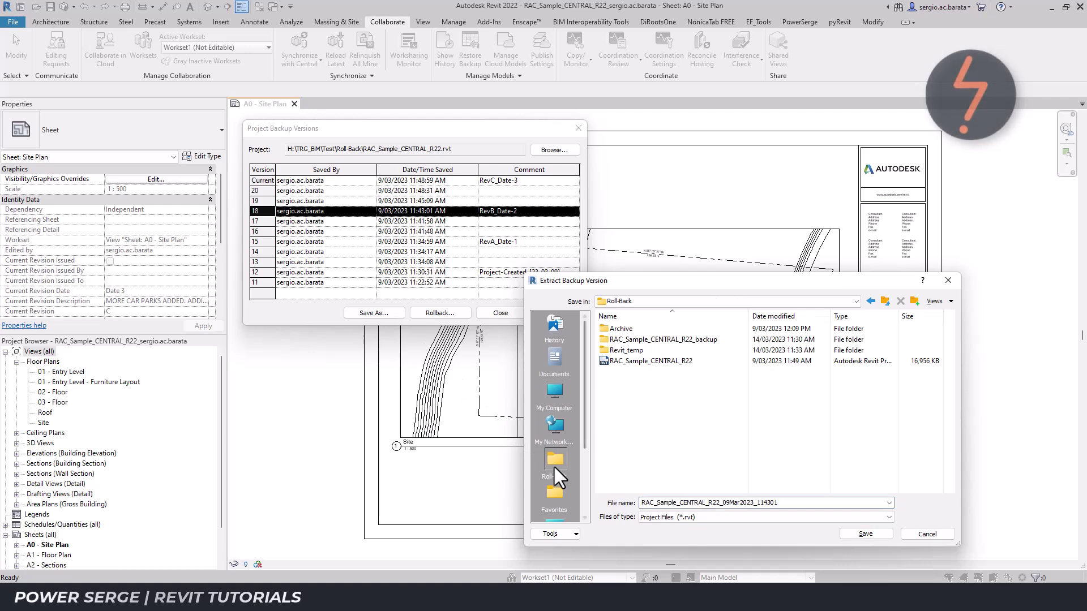
{"action": "left_click", "coordinate": [685, 362]}
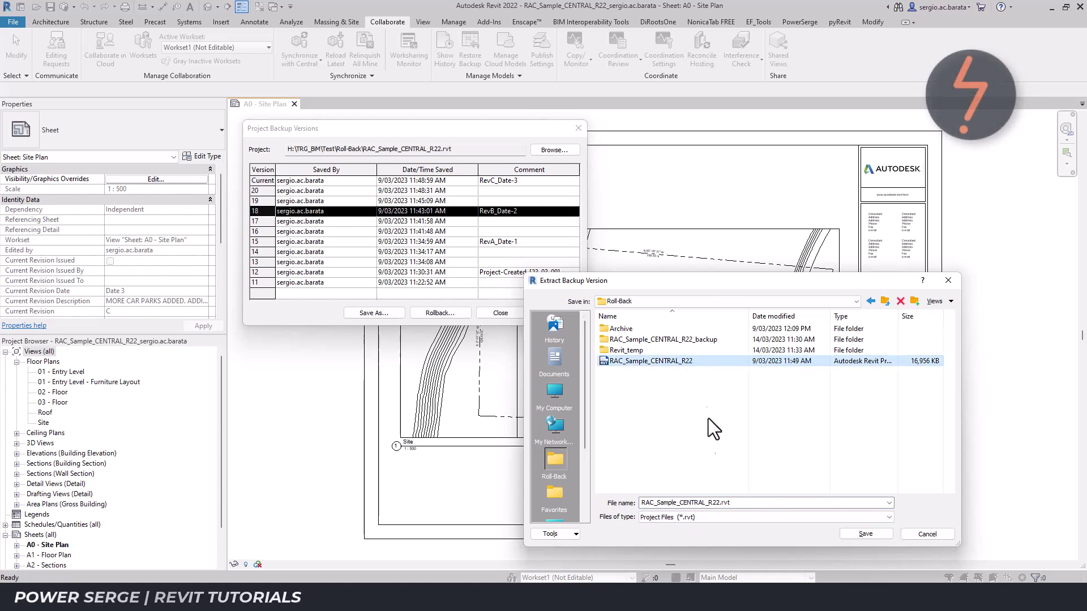
{"action": "left_click", "coordinate": [750, 503]}
{"action": "key", "text": "BackSpace"}
{"action": "key", "text": "BackSpace"}
{"action": "key", "text": "BackSpace"}
{"action": "key", "text": "BackSpace"}
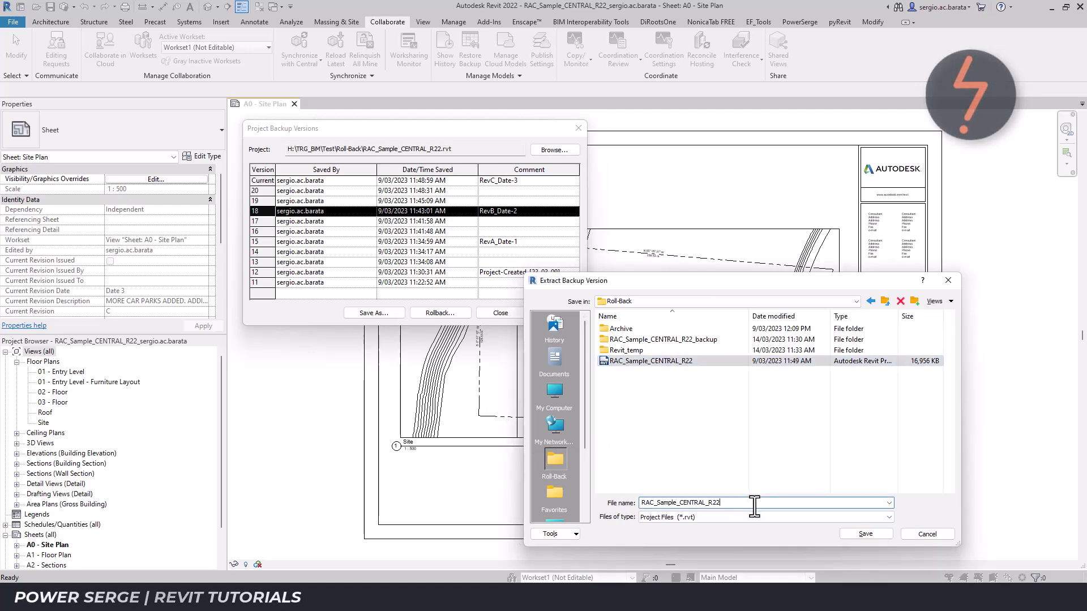
{"action": "type", "text": "_RevB"}
{"action": "left_click", "coordinate": [858, 535]}
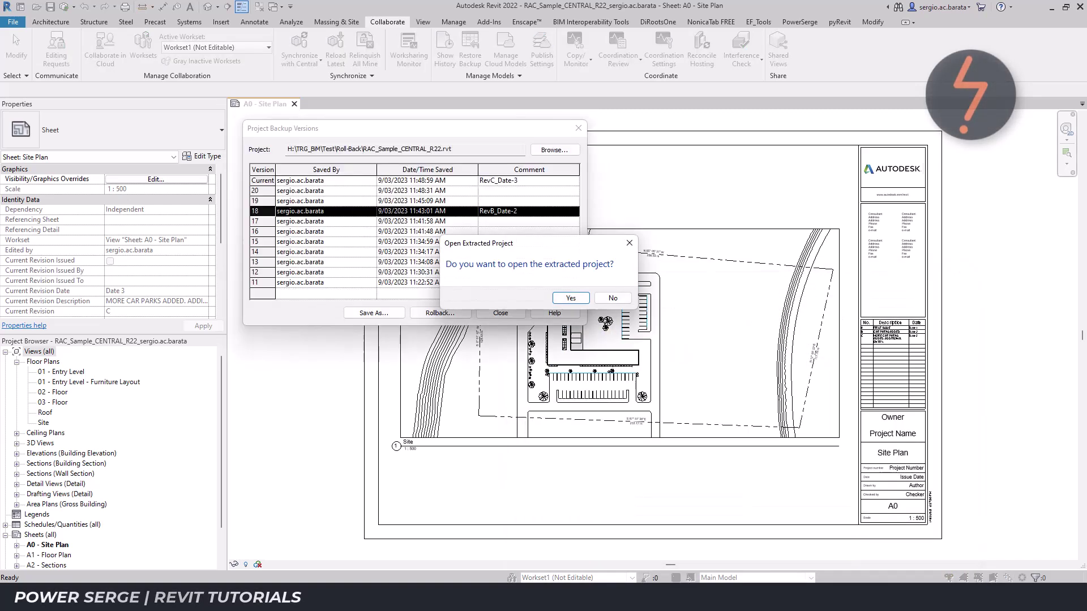
- Open the RevB project beside the current model and zoom onto its A-and-B revision table
{"action": "left_click", "coordinate": [586, 300]}
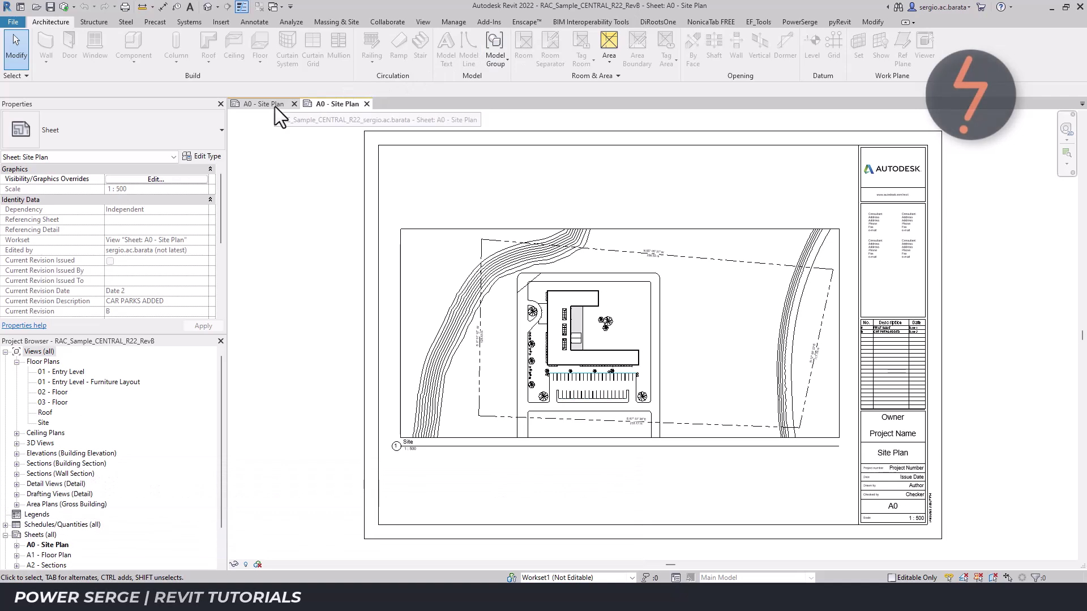
{"action": "left_click", "coordinate": [274, 107]}
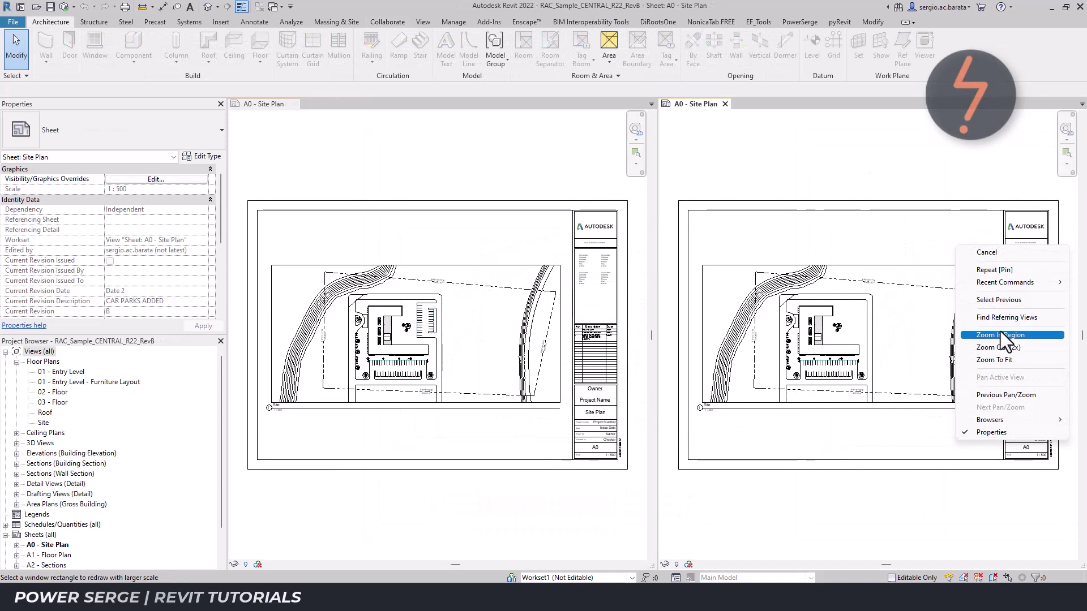
{"action": "left_click", "coordinate": [1001, 333]}
{"action": "left_click_drag", "start_coordinate": [995, 313], "coordinate": [1063, 351]}
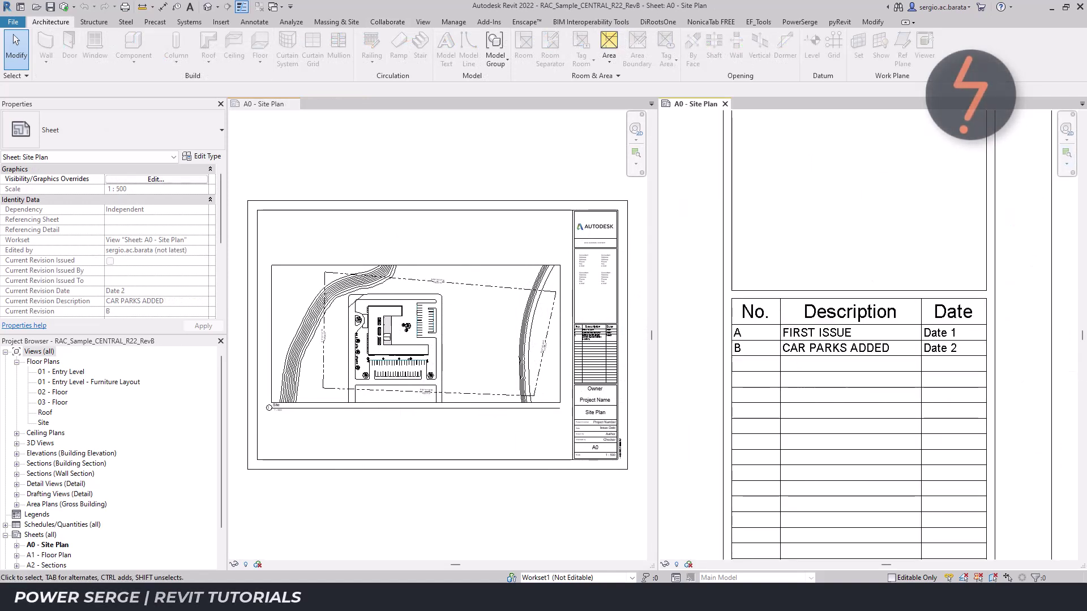